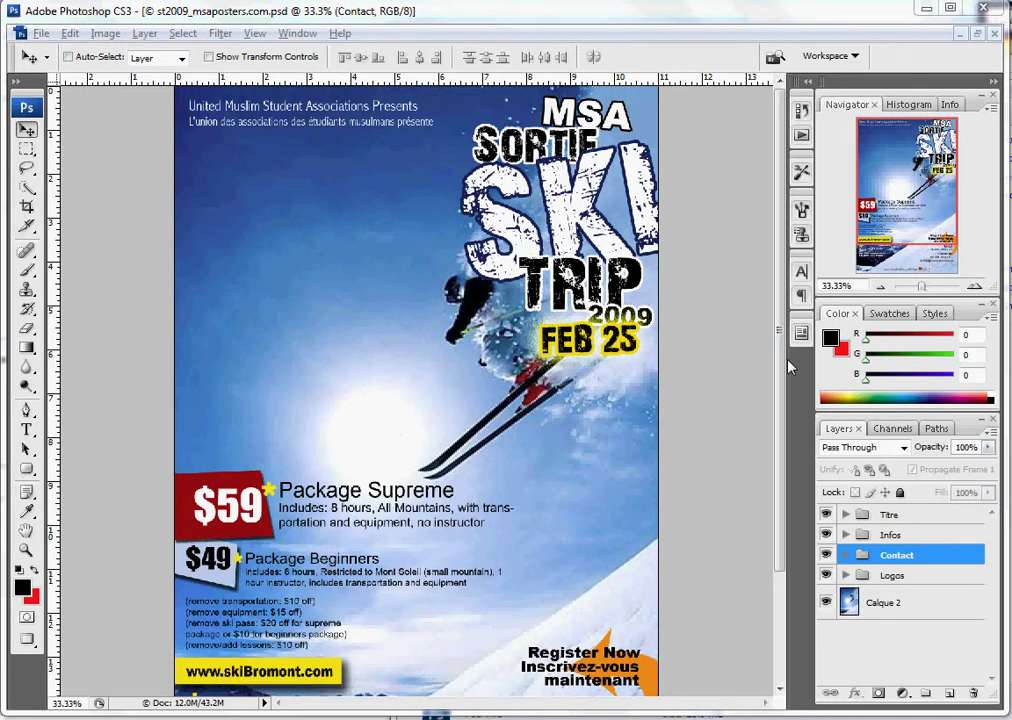
Look over the full ski trip poster and its Titre, Infos and Logos layer groups
scroll(783, 483, "down", 3)
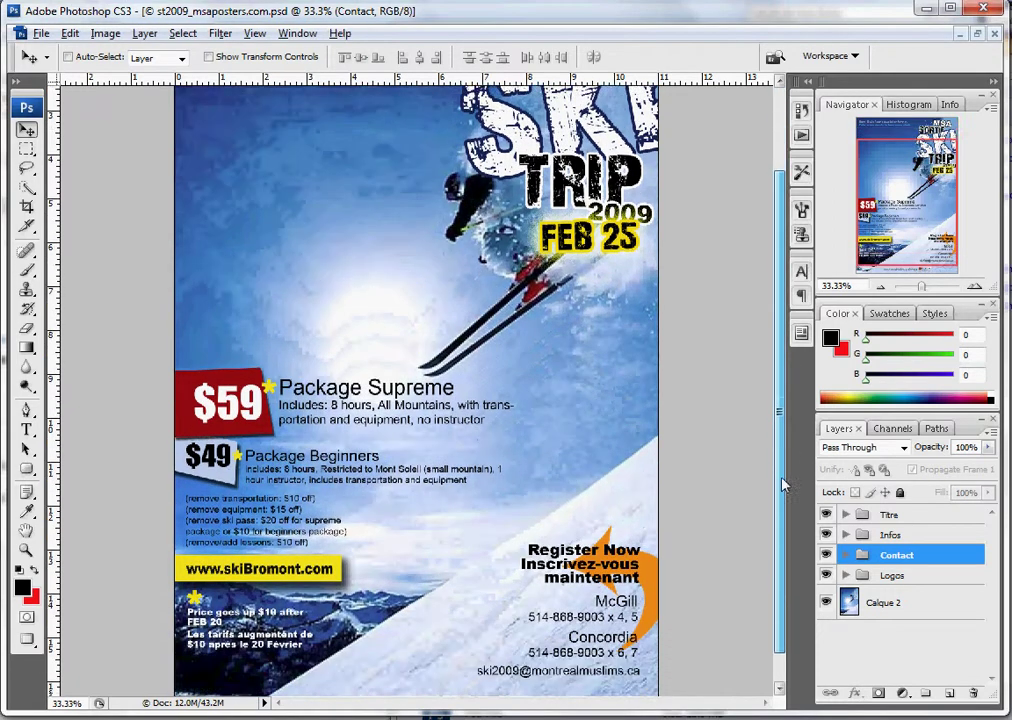
scroll(783, 483, "down", 1)
scroll(783, 400, "up", 4)
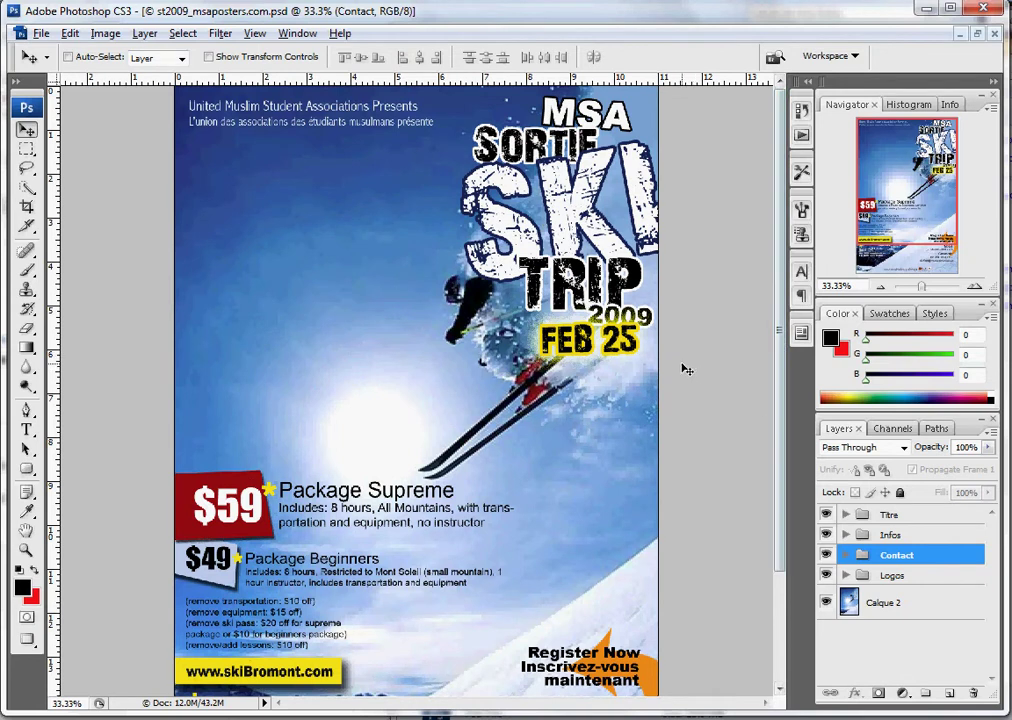
mouse_move(779, 305)
left_mouse_down()
mouse_move(770, 431)
mouse_move(785, 298)
left_mouse_up()
mouse_move(779, 272)
left_mouse_down()
mouse_move(780, 288)
mouse_move(783, 260)
left_mouse_up()
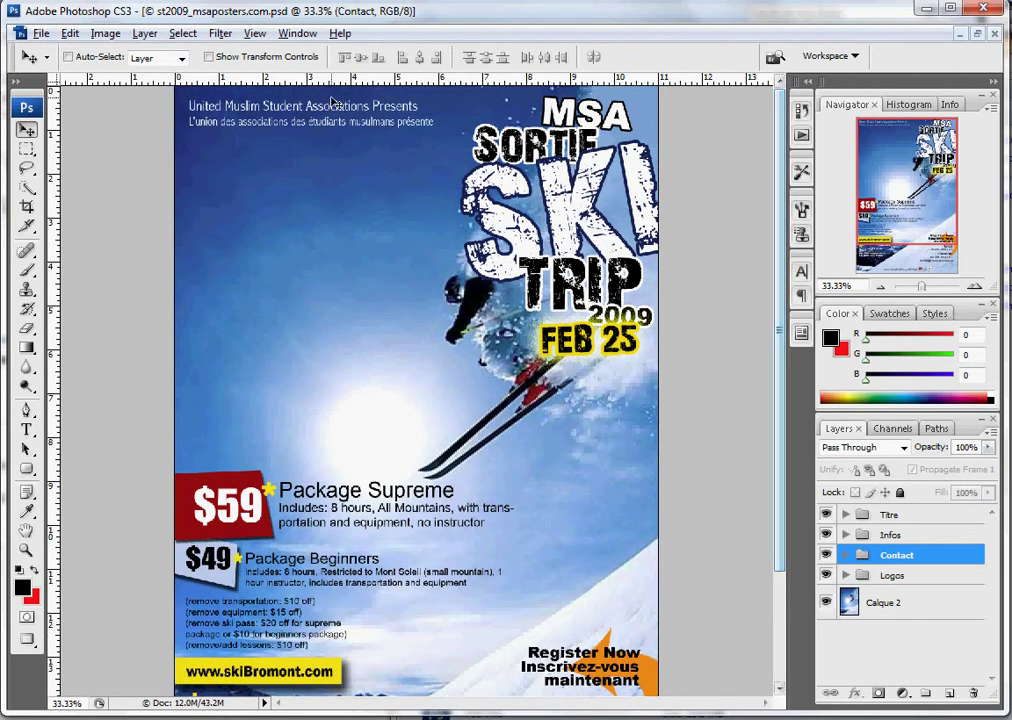
left_click(887, 515)
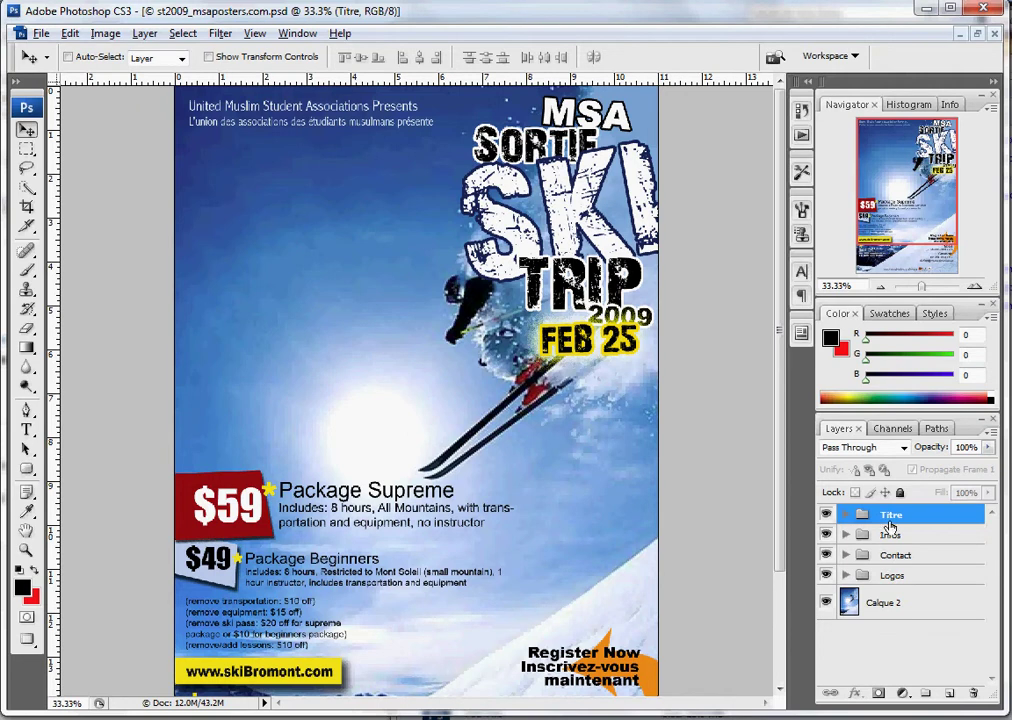
left_click(845, 536)
left_click(845, 536)
left_click(890, 578)
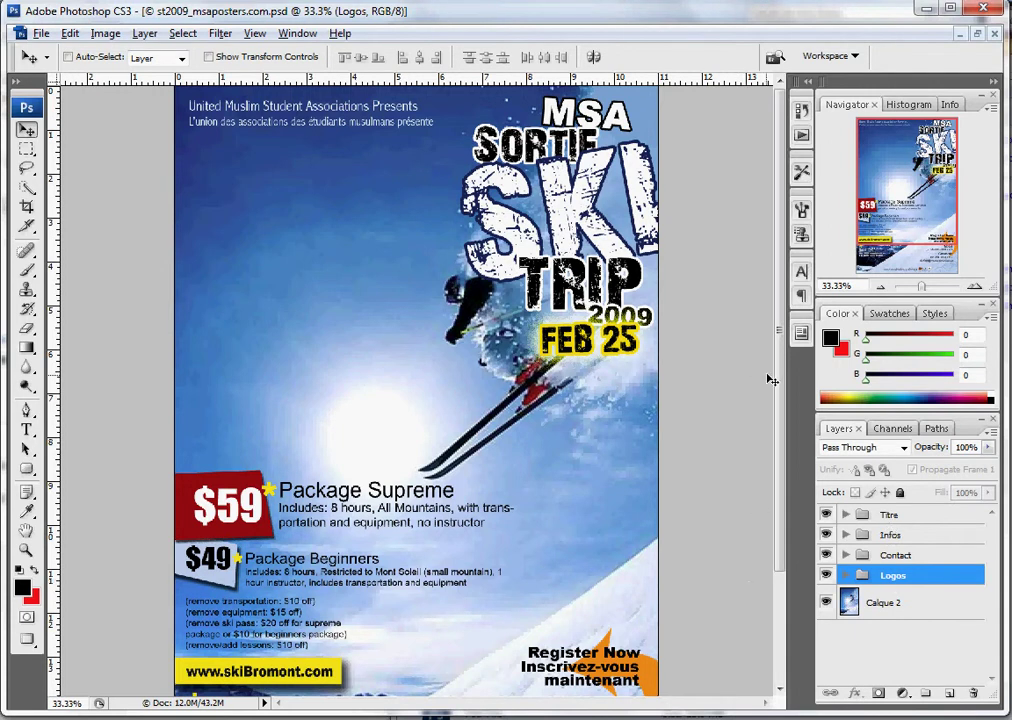
Inspect the Logos group by briefly hiding and showing the Calque 3 and Calque 8 layers, then collapse the group
scroll(610, 305, "down", 5)
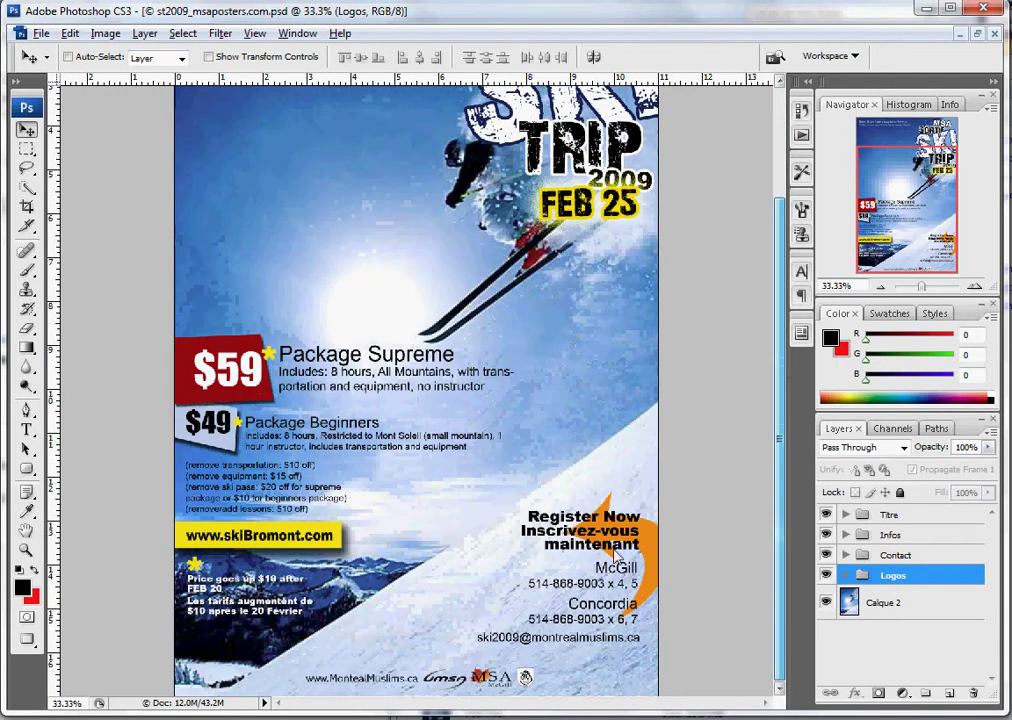
left_click(845, 575)
left_click(933, 607)
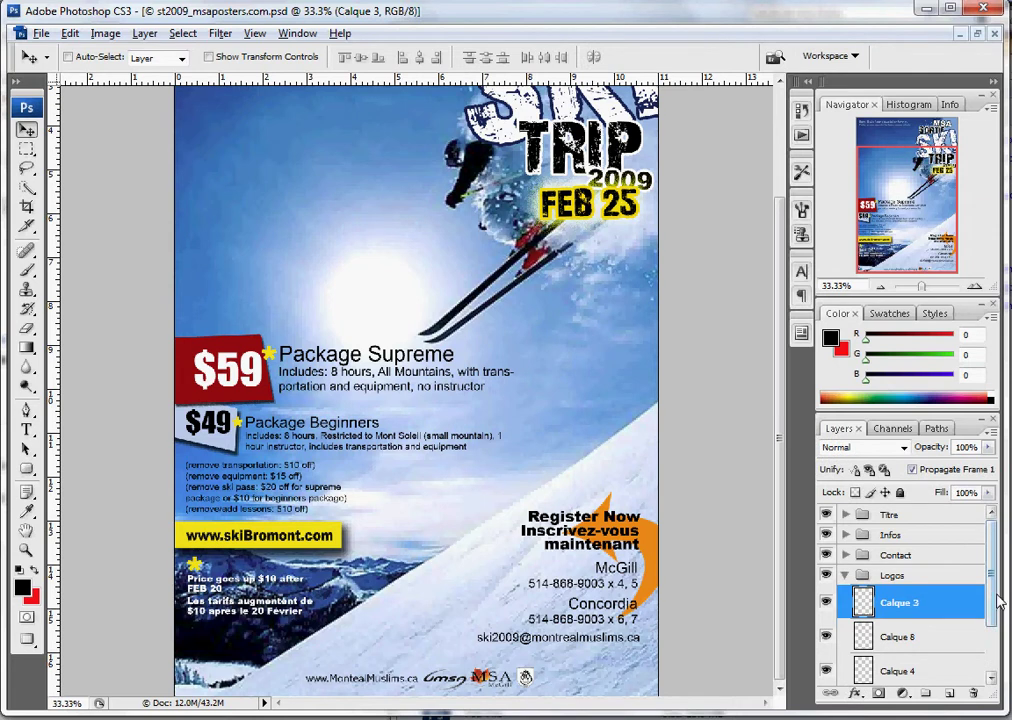
scroll(994, 603, "down", 2)
left_click(826, 532)
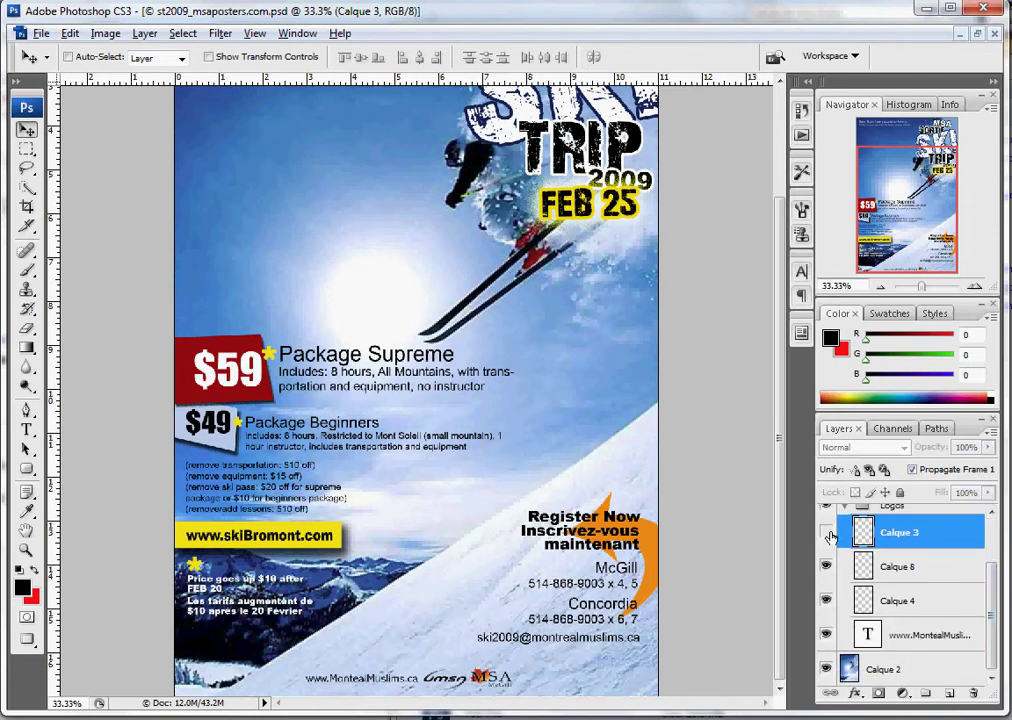
left_click(826, 532)
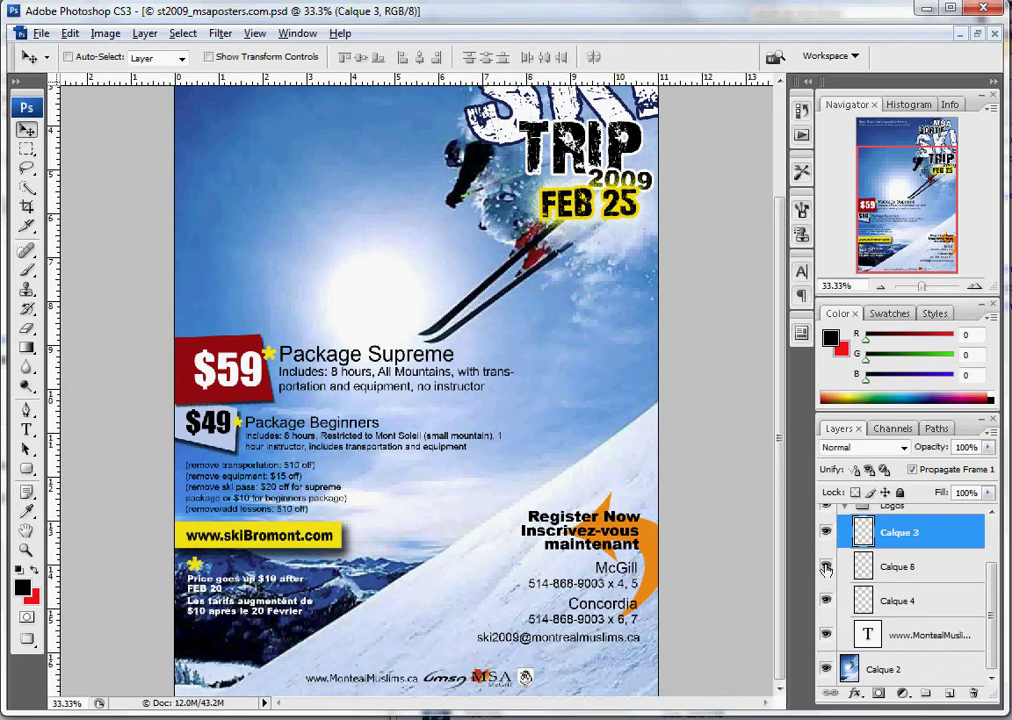
left_click(826, 567)
left_click(826, 567)
left_click_drag(989, 610, 991, 589)
left_click(846, 545)
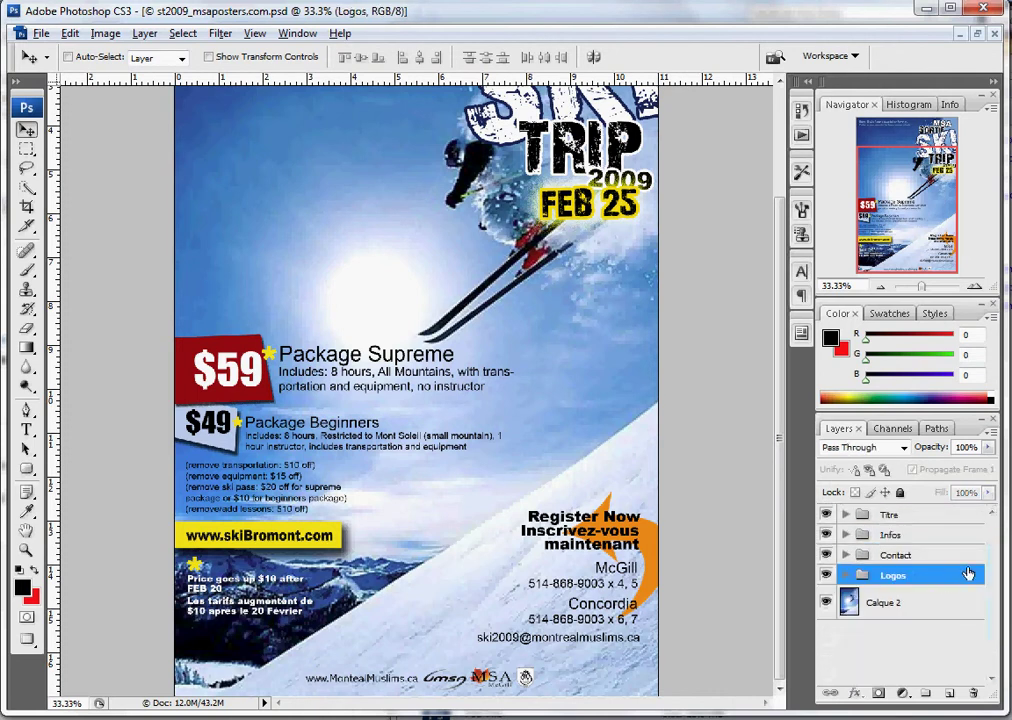
Check the background image layer Calque 2 by toggling its visibility off and back on
left_click(905, 602)
left_click(826, 600)
left_click(826, 600)
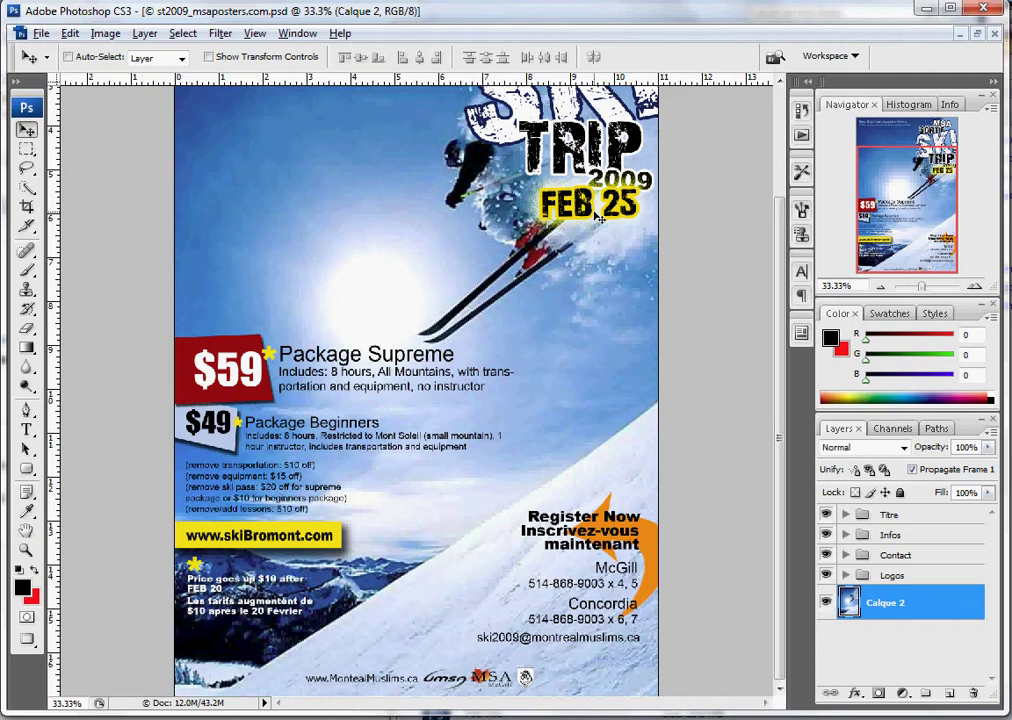
Change the year under the TRIP title from 2009 to 2010 in its text layer within the Titre group
left_click(846, 514)
mouse_move(991, 560)
left_mouse_down()
mouse_move(990, 580)
mouse_move(991, 552)
left_mouse_up()
left_click(906, 566)
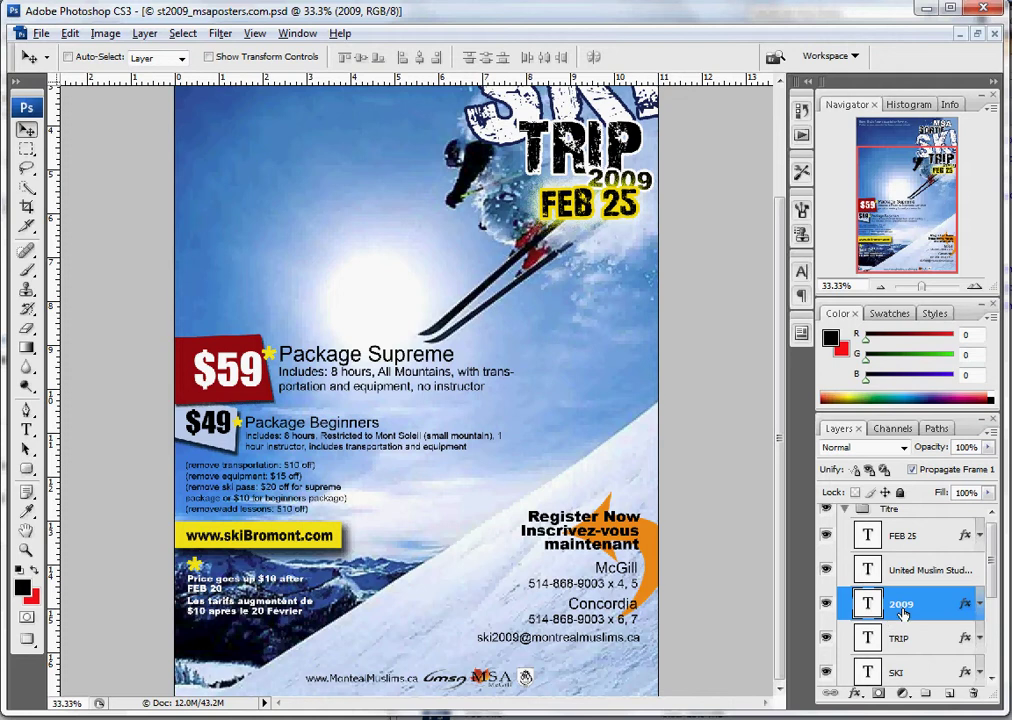
left_click(25, 437)
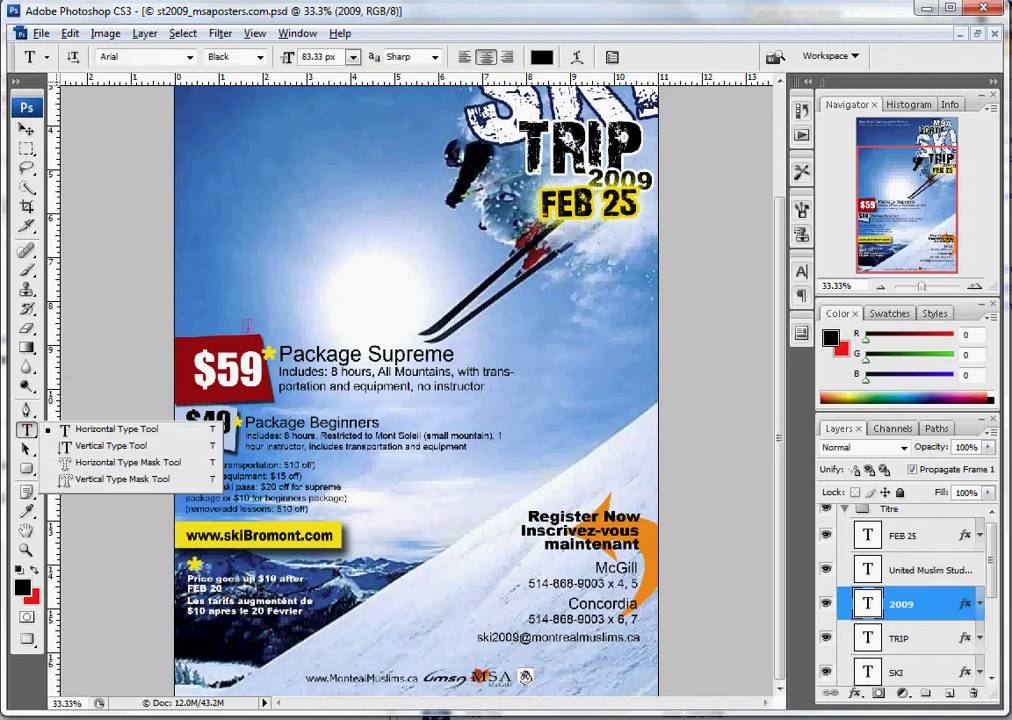
left_click(638, 181)
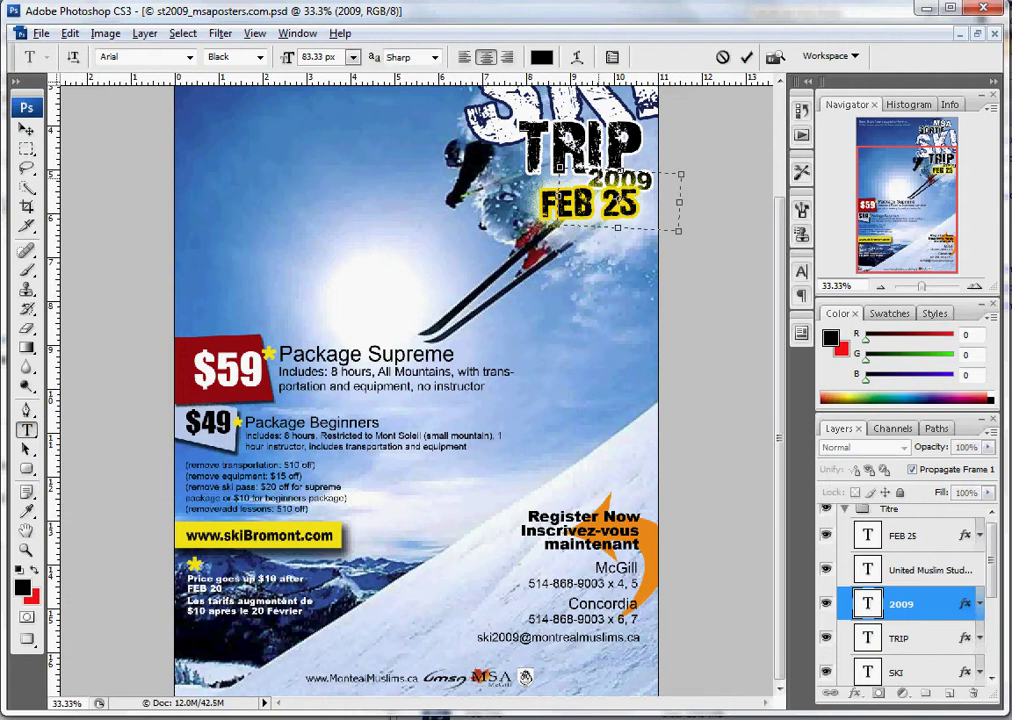
left_click_drag(653, 182, 629, 188)
type("10")
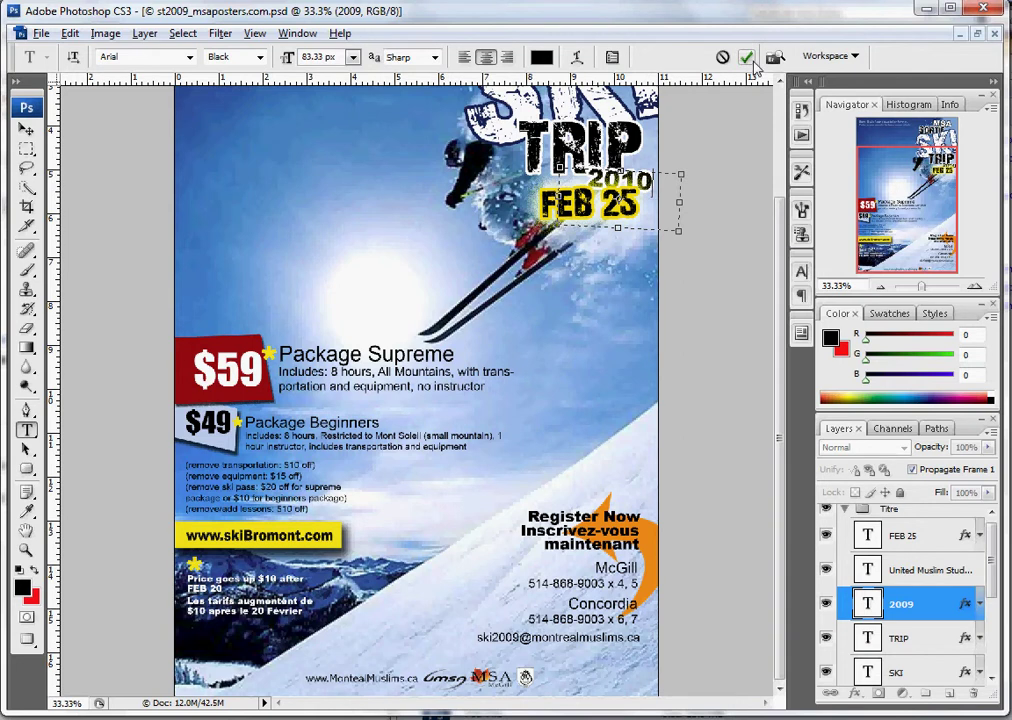
left_click(746, 58)
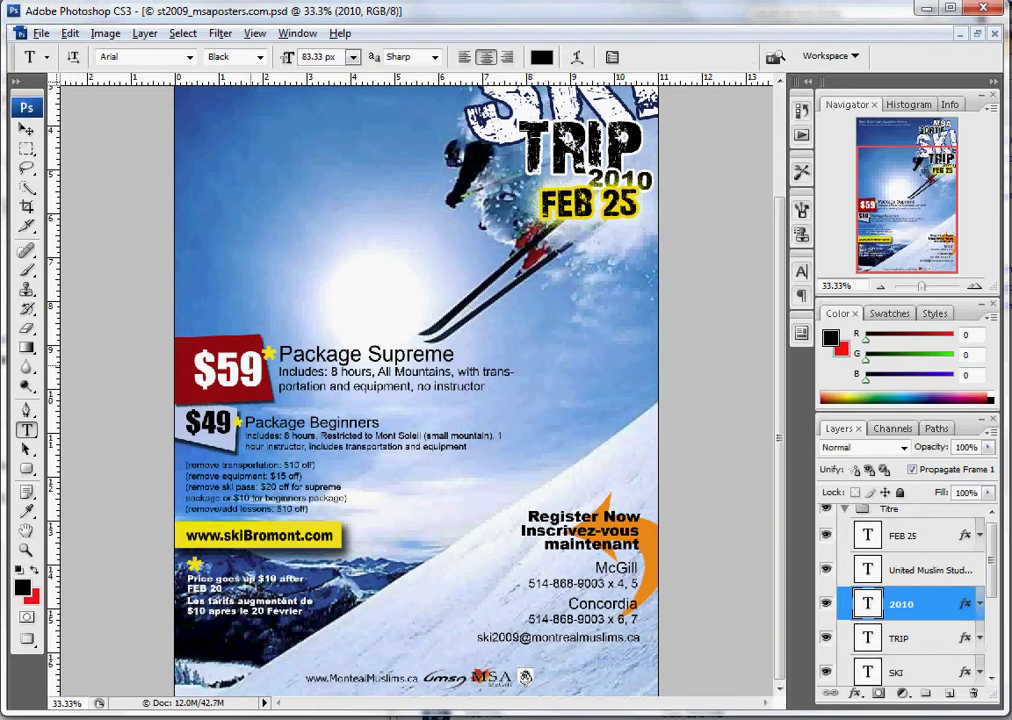
Select the FEB 25 text layer and expand the Infos layer group
left_click(914, 540)
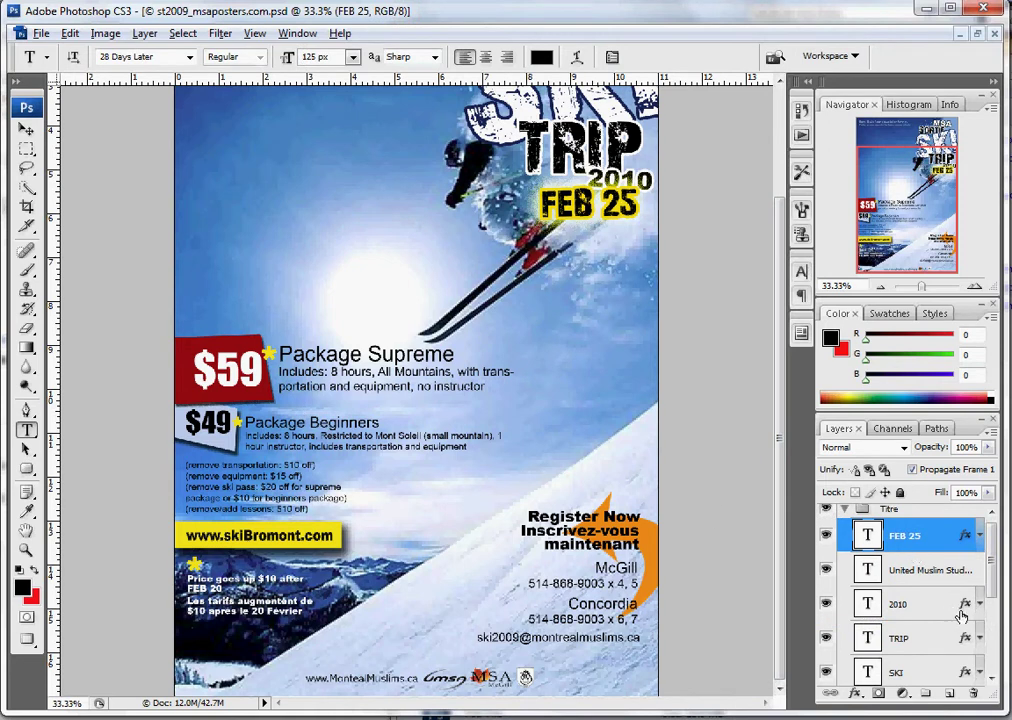
left_click_drag(990, 591, 1002, 615)
left_click(845, 608)
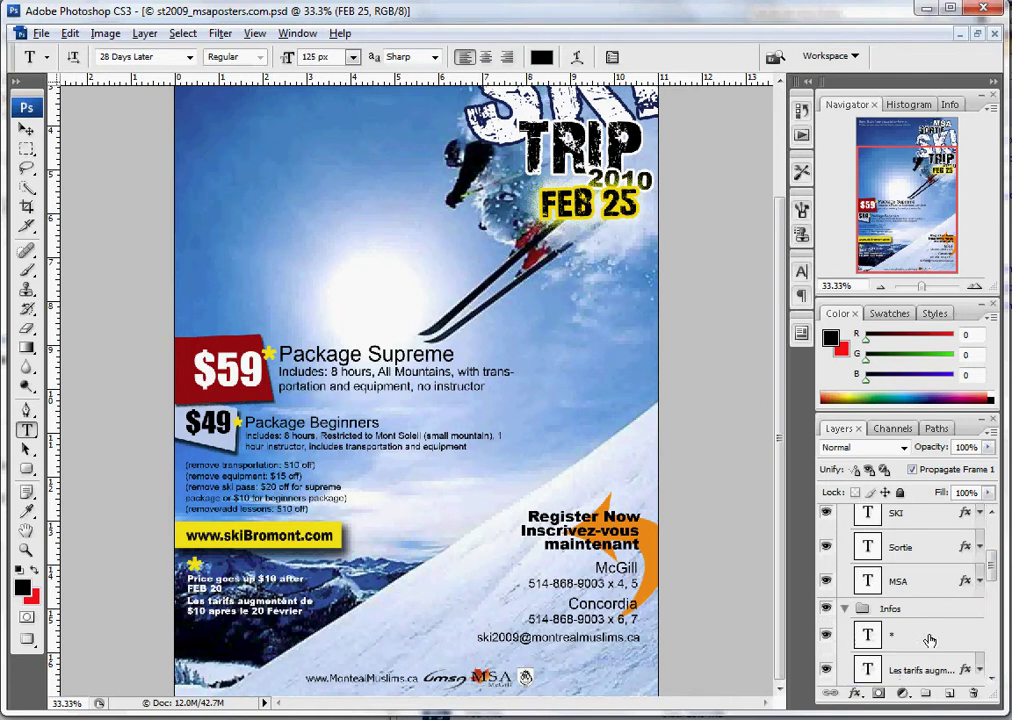
Try 60 as the Package Supreme price, restore it to 59 and commit the text
left_click_drag(991, 572, 992, 608)
left_click(922, 583)
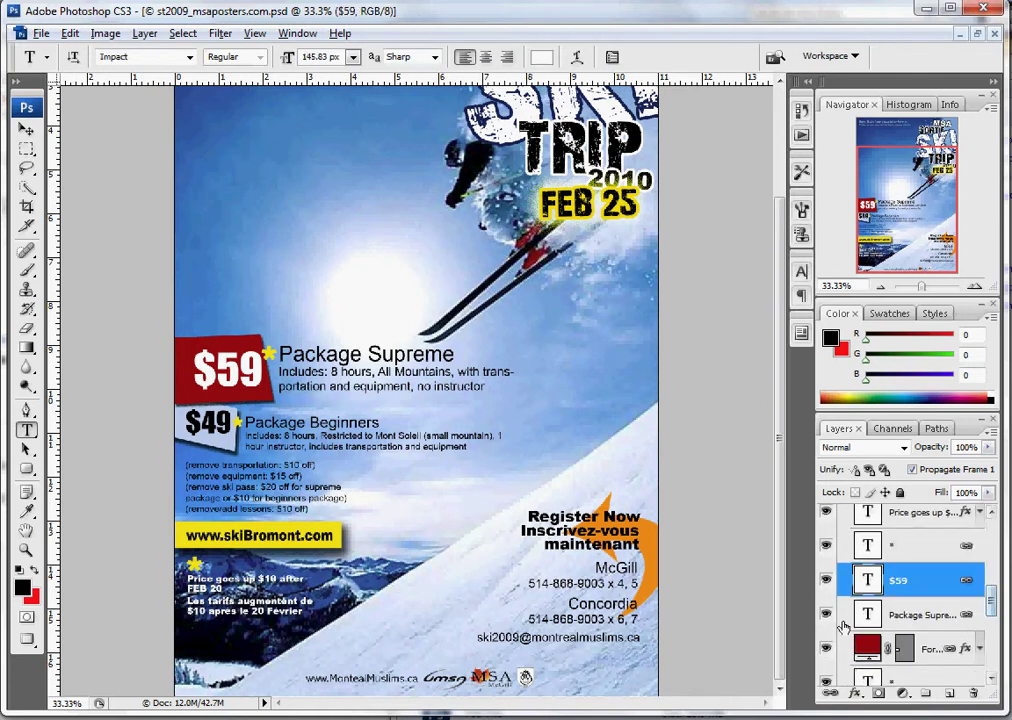
double_click(229, 370)
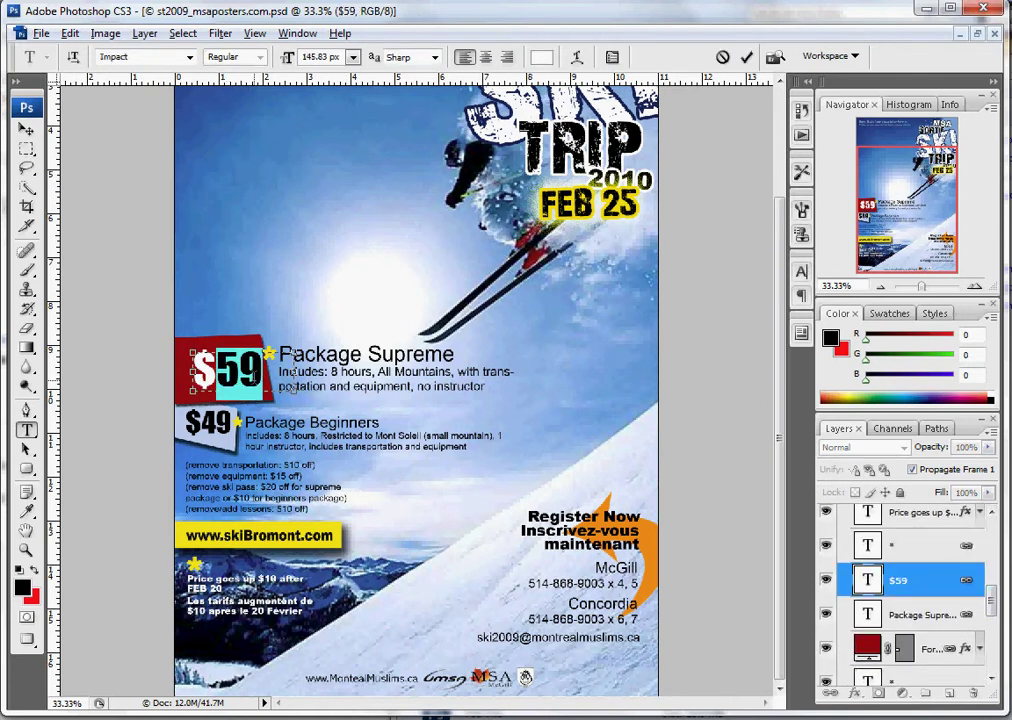
type("60")
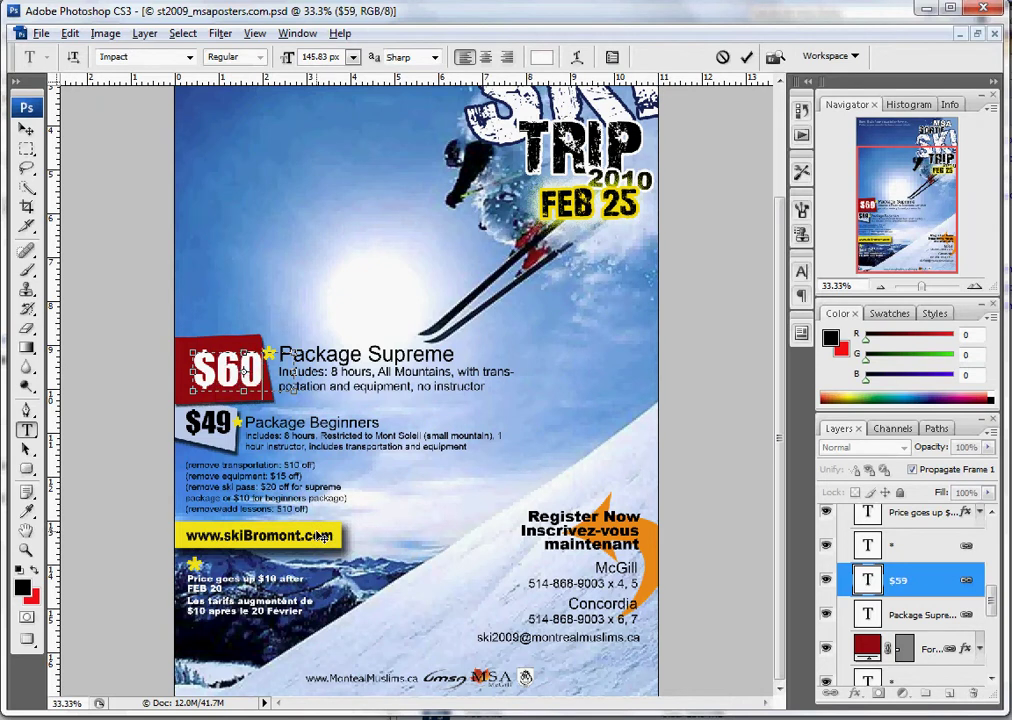
key("BackSpace")
key("BackSpace")
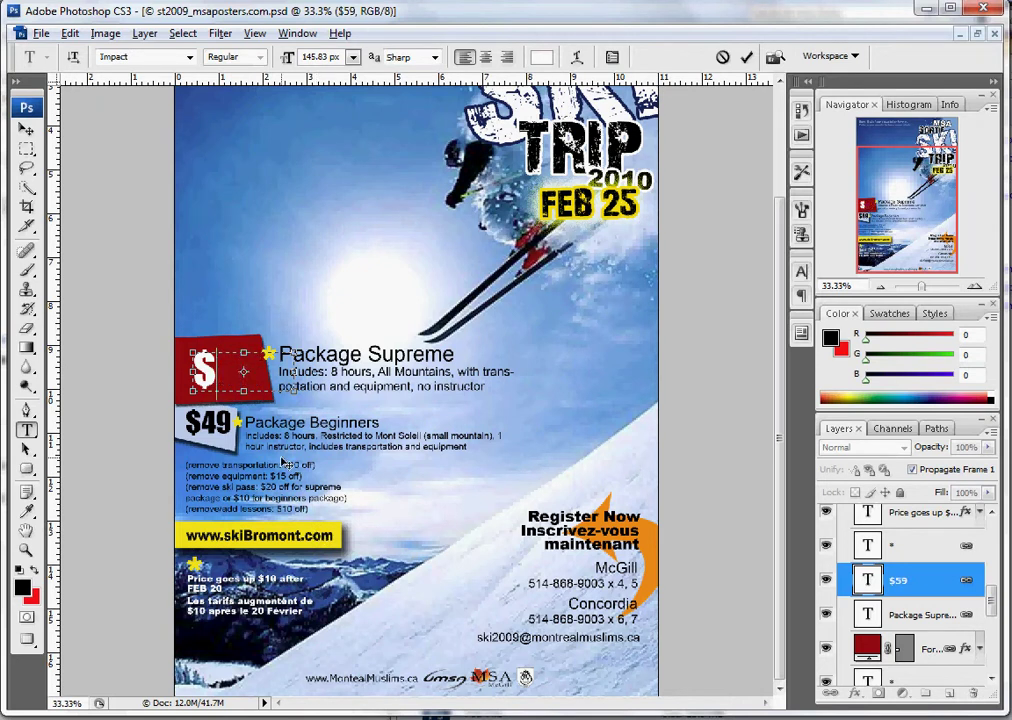
type("59")
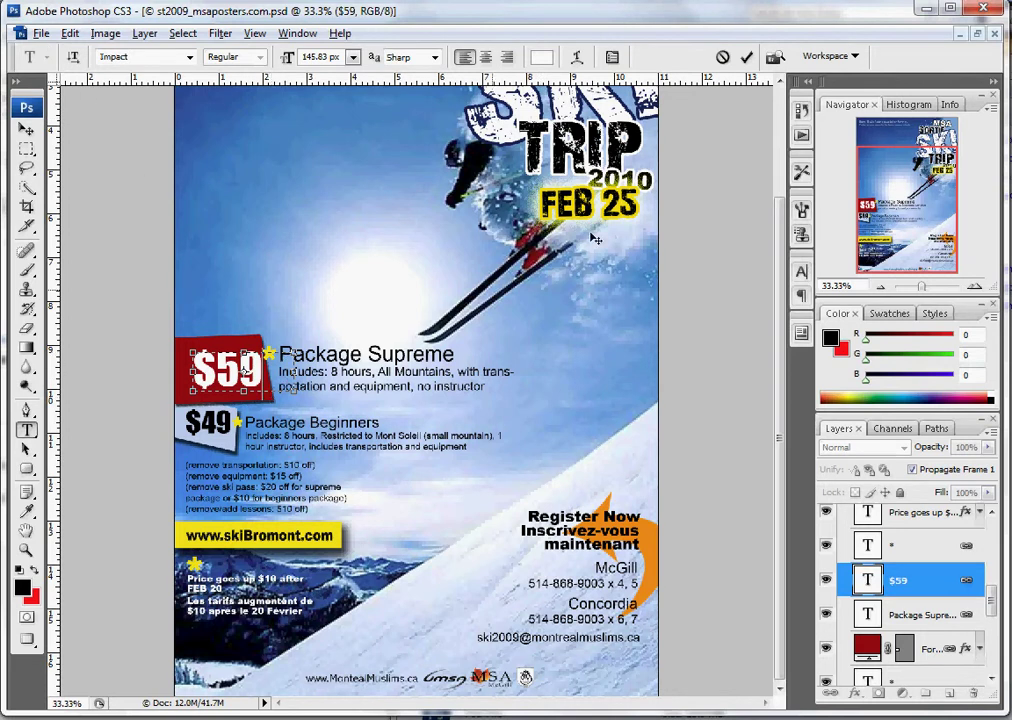
left_click(746, 58)
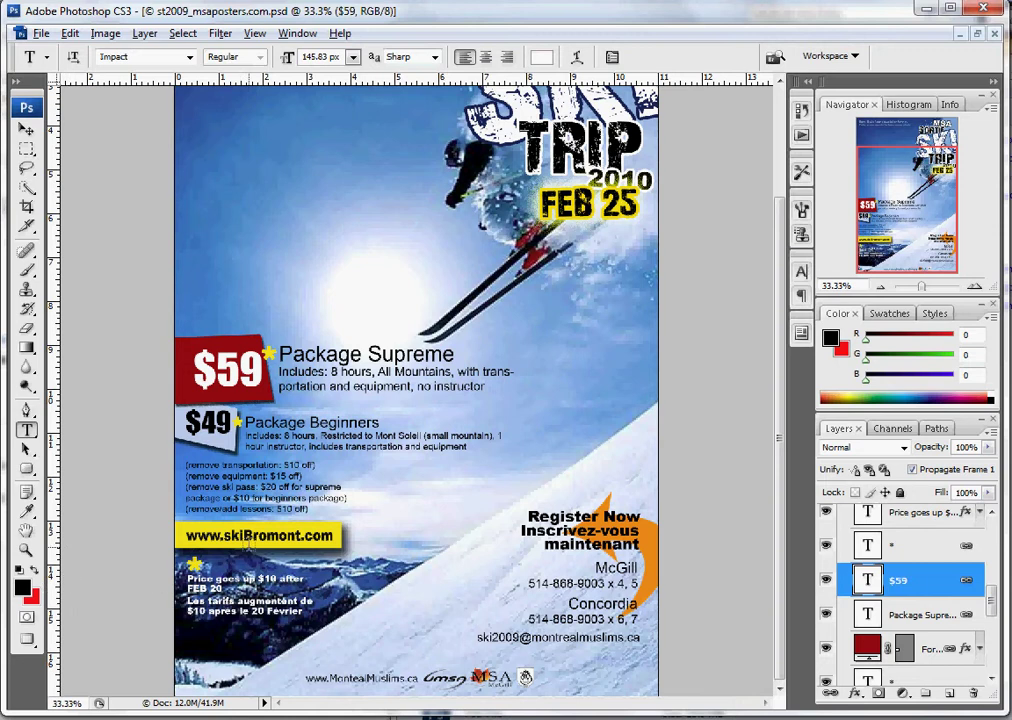
Move the linked Package Supreme price, text and red shape slightly downward with the Move tool
left_click(27, 129)
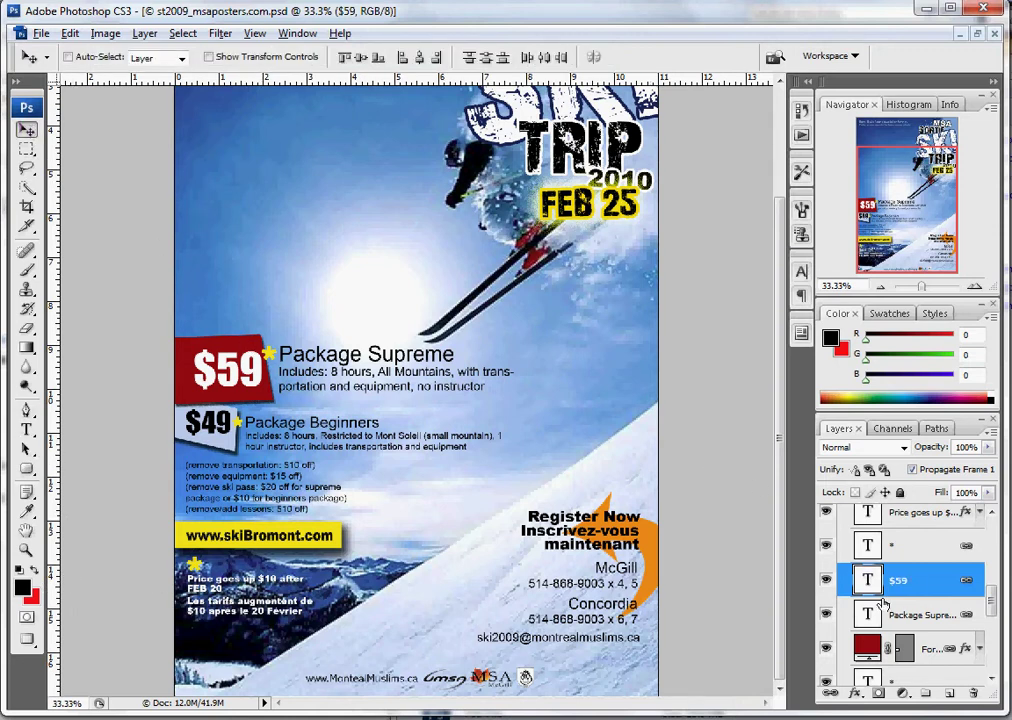
mouse_move(228, 393)
left_mouse_down()
mouse_move(228, 319)
mouse_move(228, 396)
left_mouse_up()
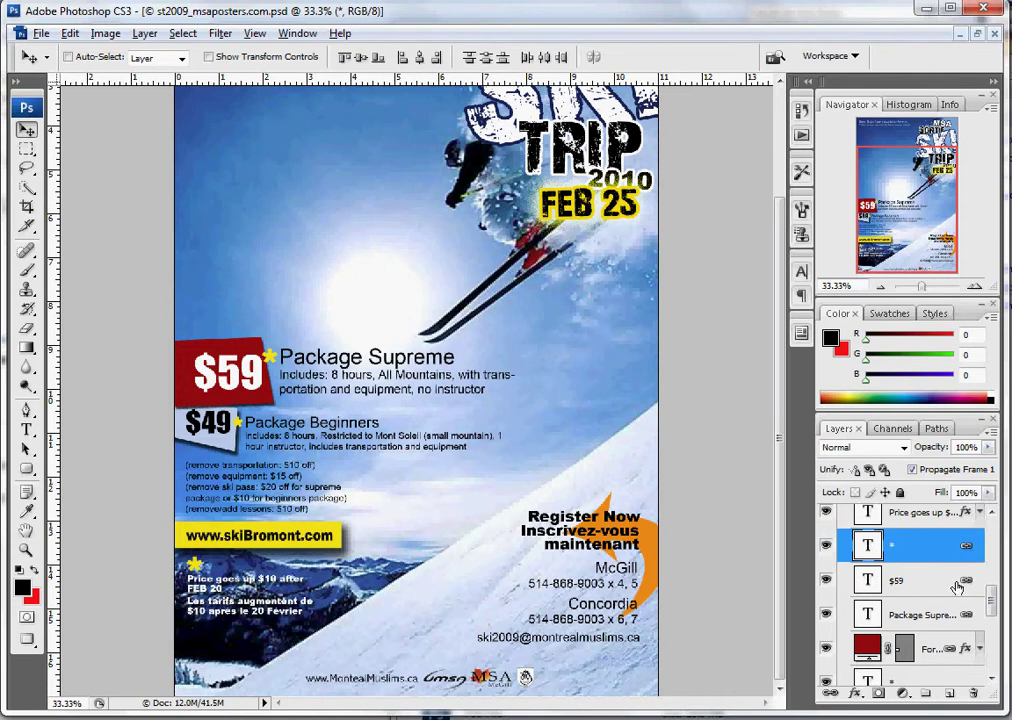
left_click(958, 614)
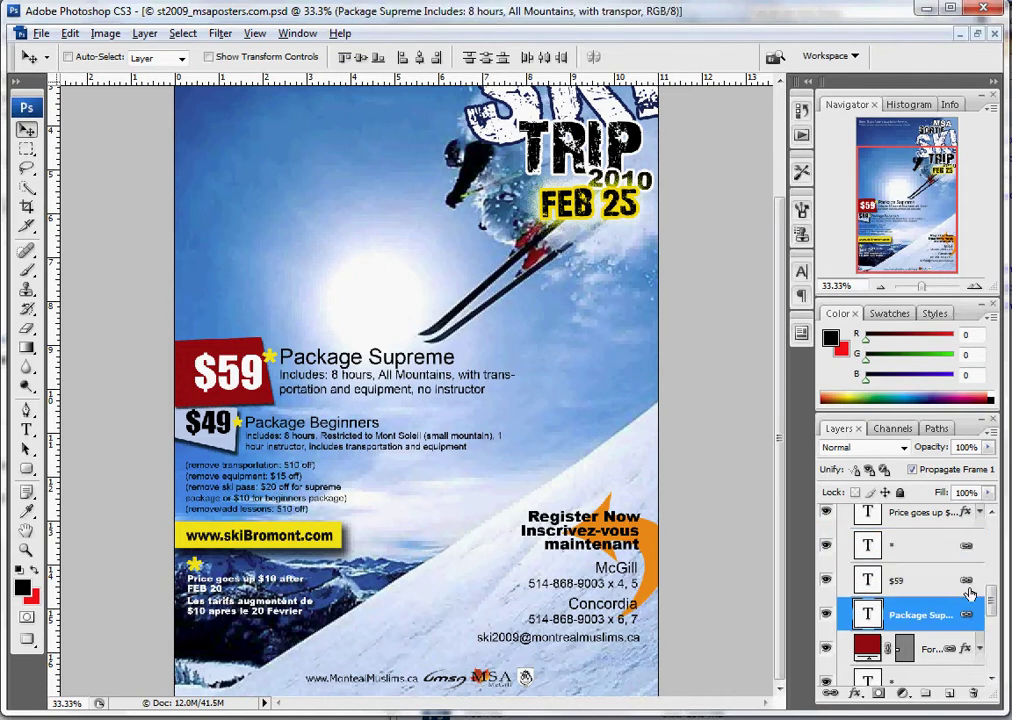
double_click(970, 580)
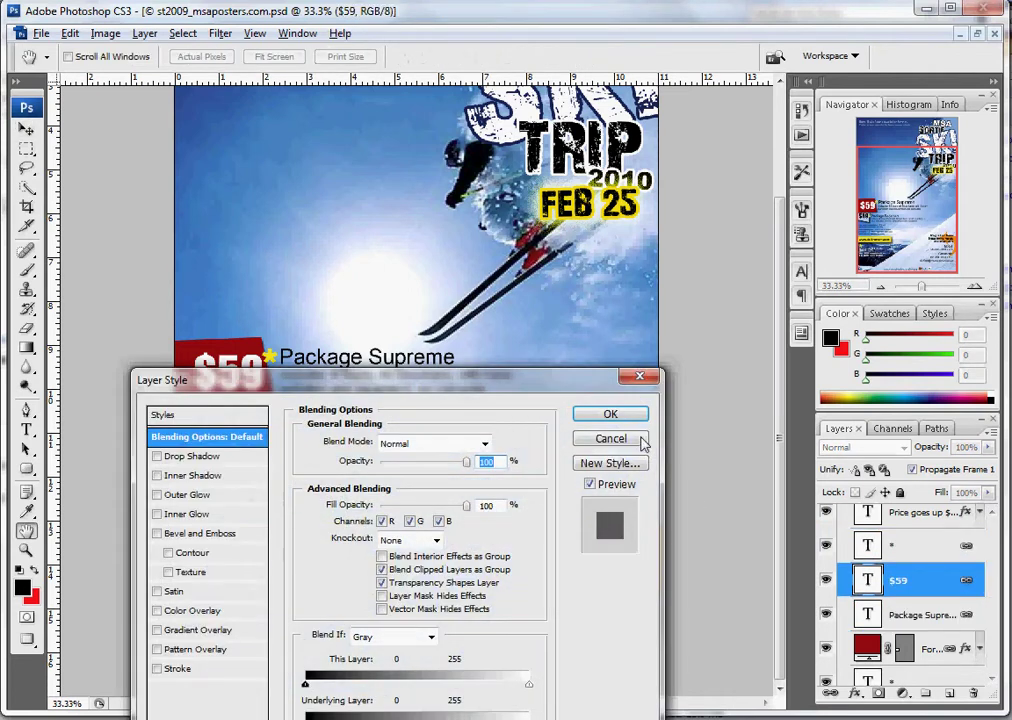
left_click(624, 446)
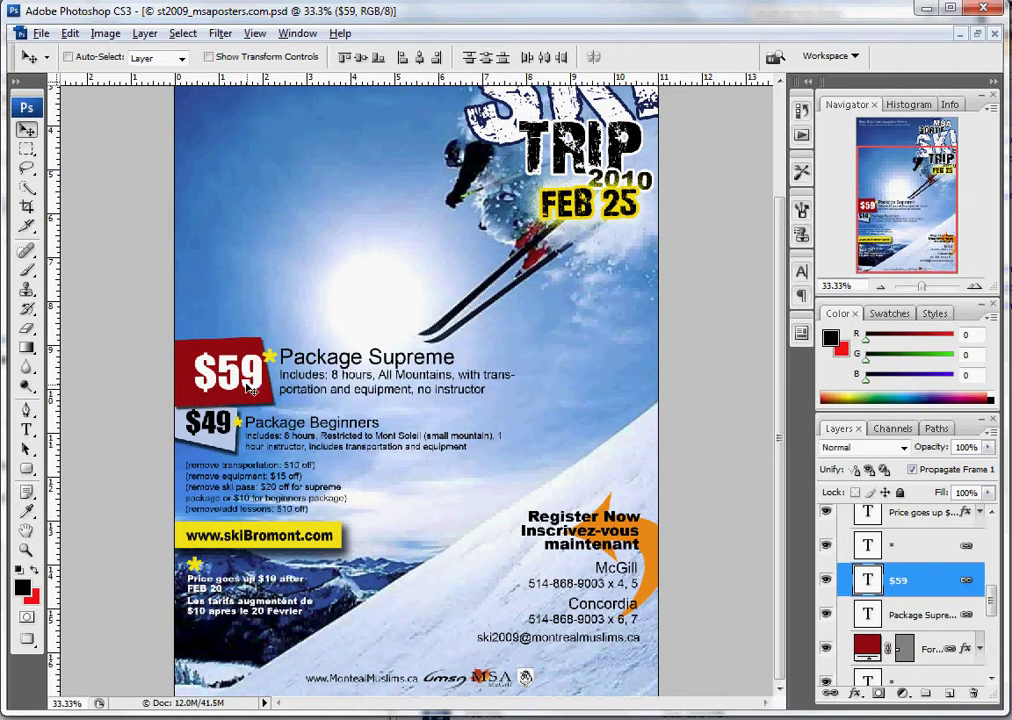
Shift the linked Package Supreme price block slightly to the left on the poster
left_click_drag(243, 384, 239, 384)
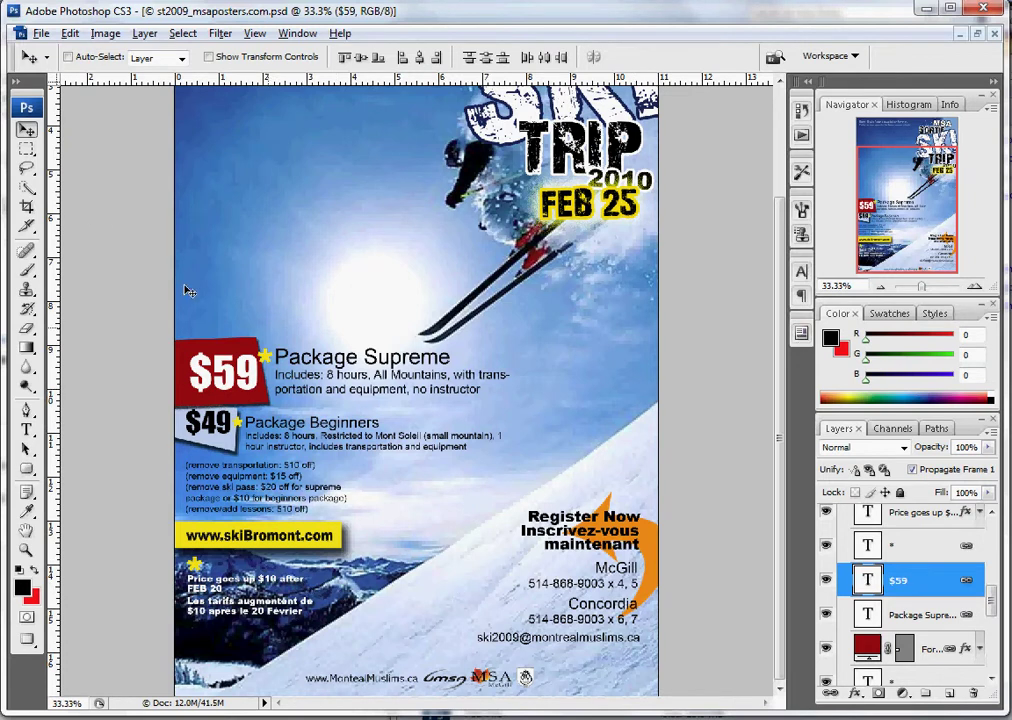
left_click(26, 430)
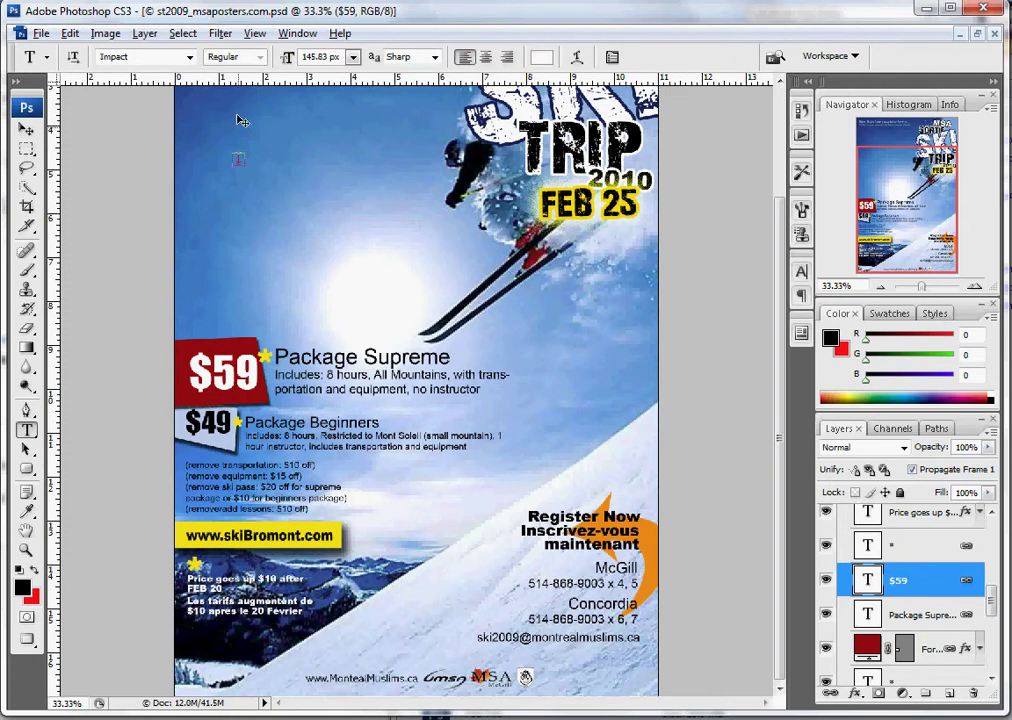
Enable Auto-Select for the Move tool with Layer as the selection target
key("v")
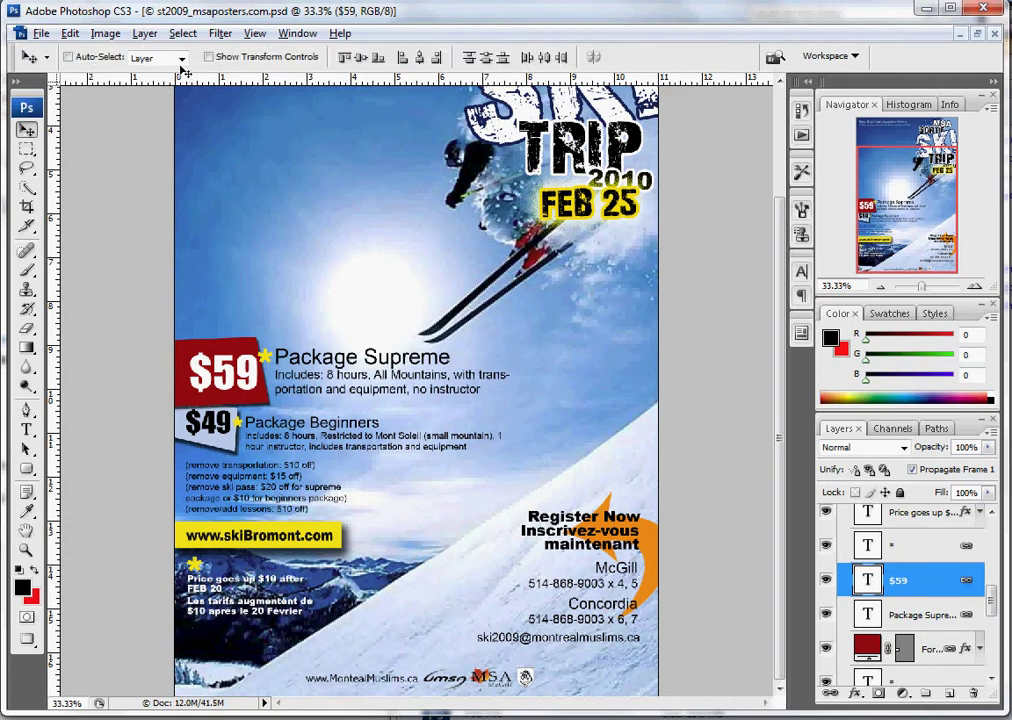
left_click(68, 57)
left_click(158, 58)
left_click(140, 73)
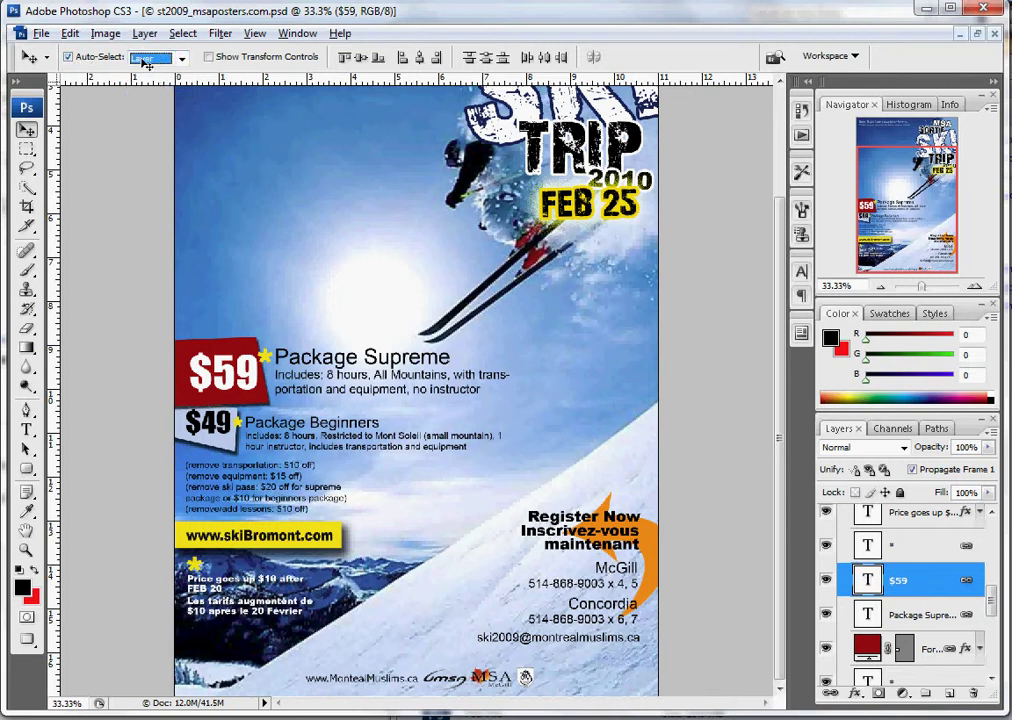
Select the price-increase note's layer and the background image layer directly on the canvas
left_click(233, 588)
left_click(246, 579)
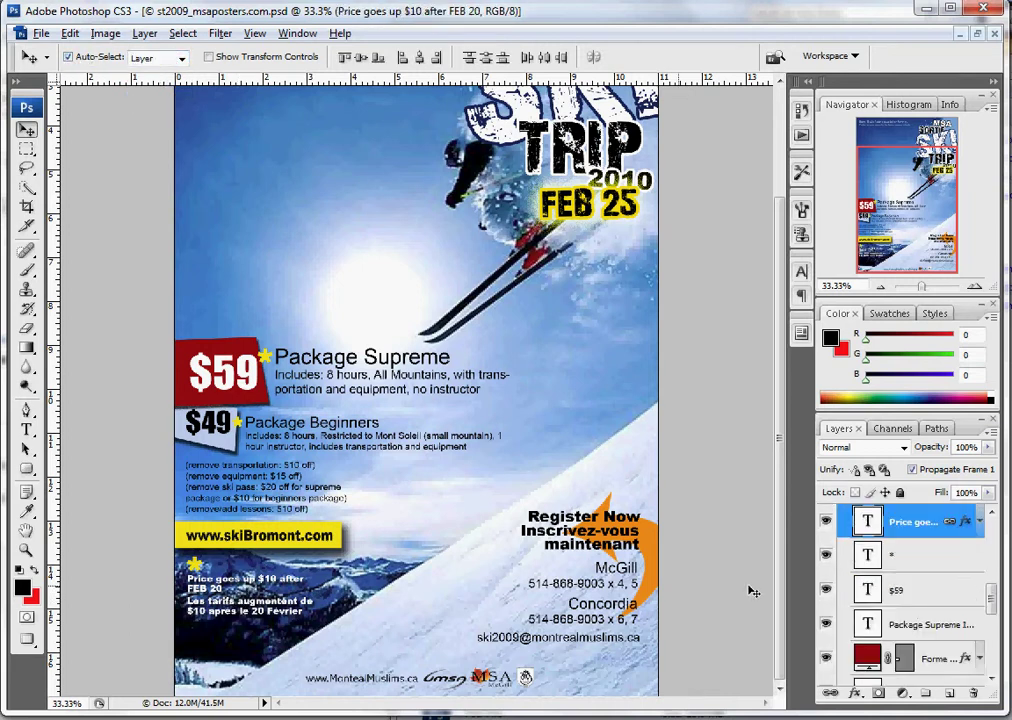
left_click(217, 499)
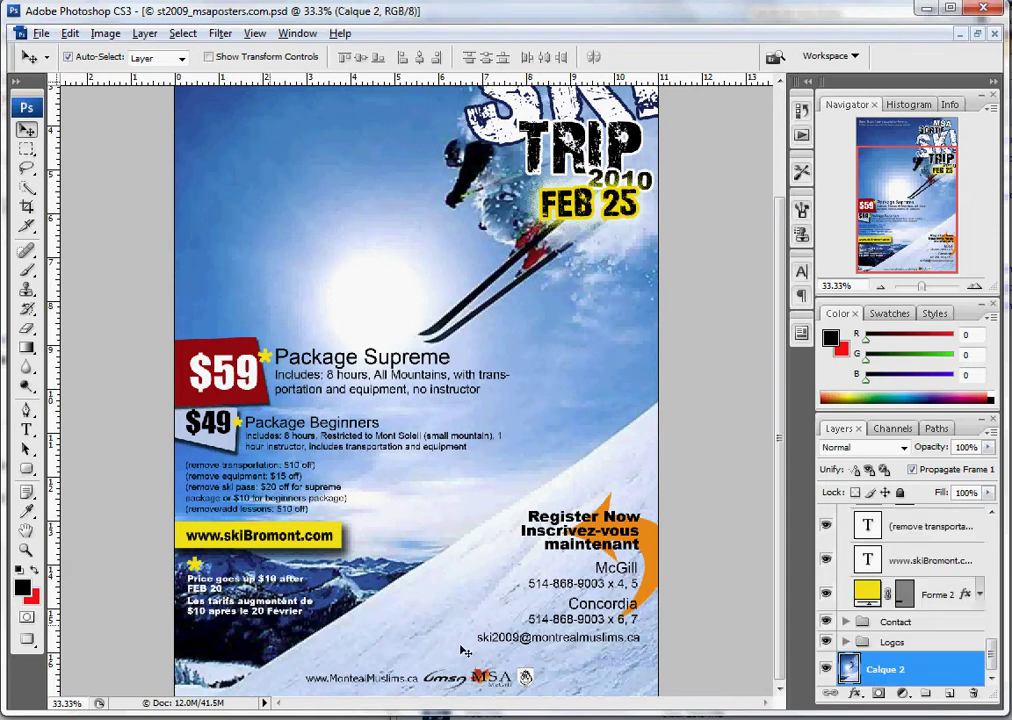
Select the "Inscrivez-vous maintenant" text, the red $59 price shape and the price-increase note directly on the canvas
left_click(584, 538)
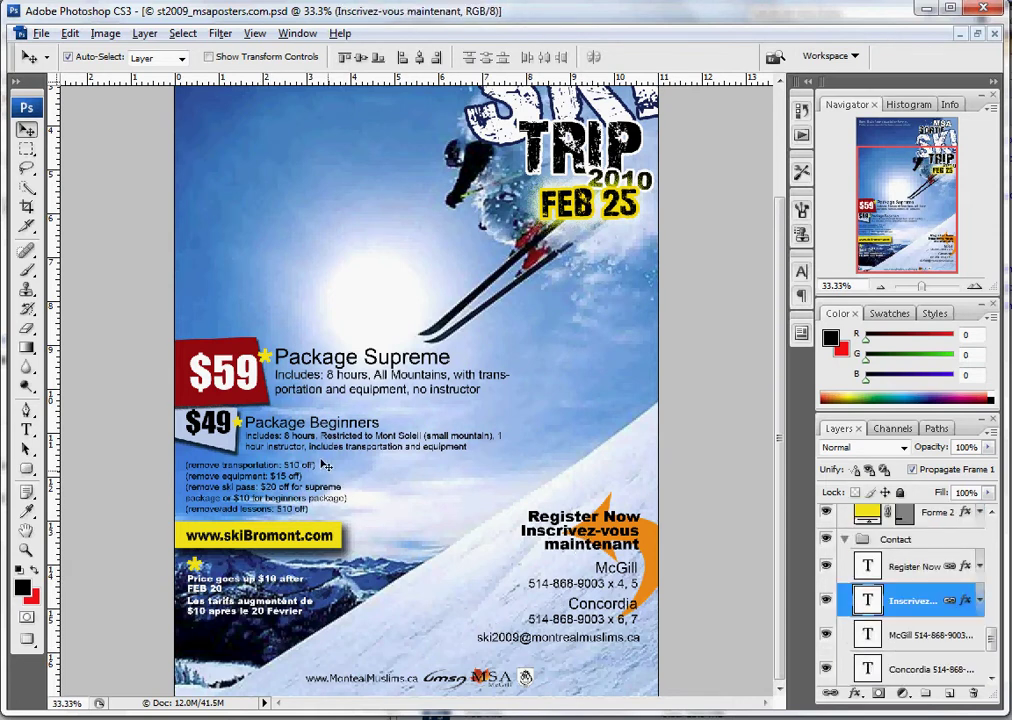
left_click(222, 350)
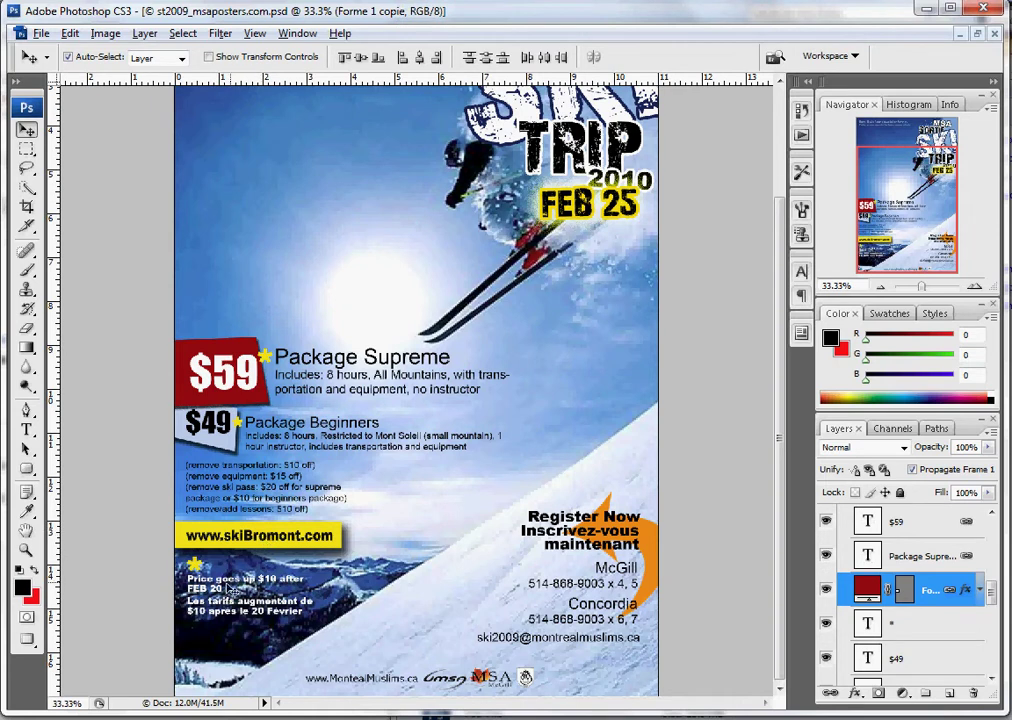
left_click(232, 615)
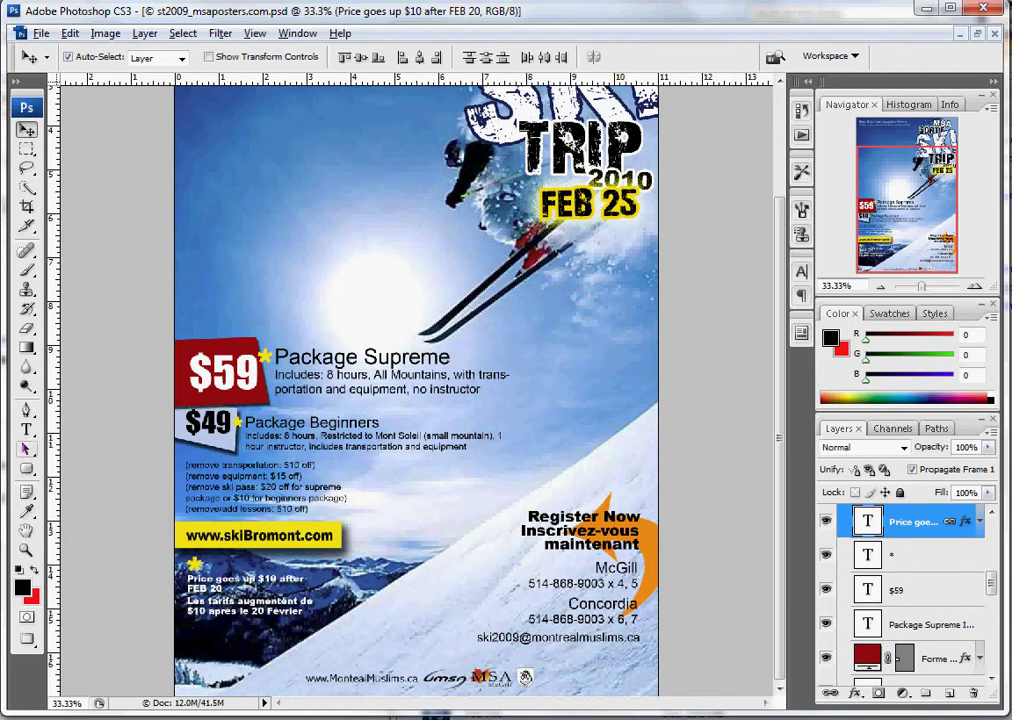
Open the price-increase note for text editing with the Type tool and commit the edit
left_click(27, 429)
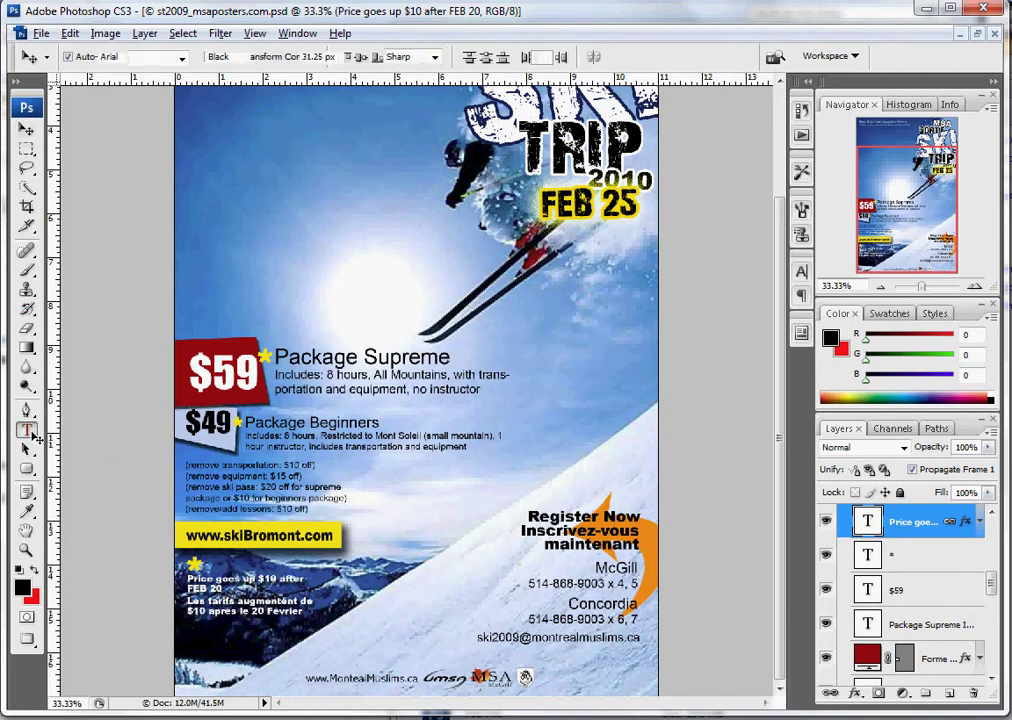
left_click(262, 592)
left_click(744, 57)
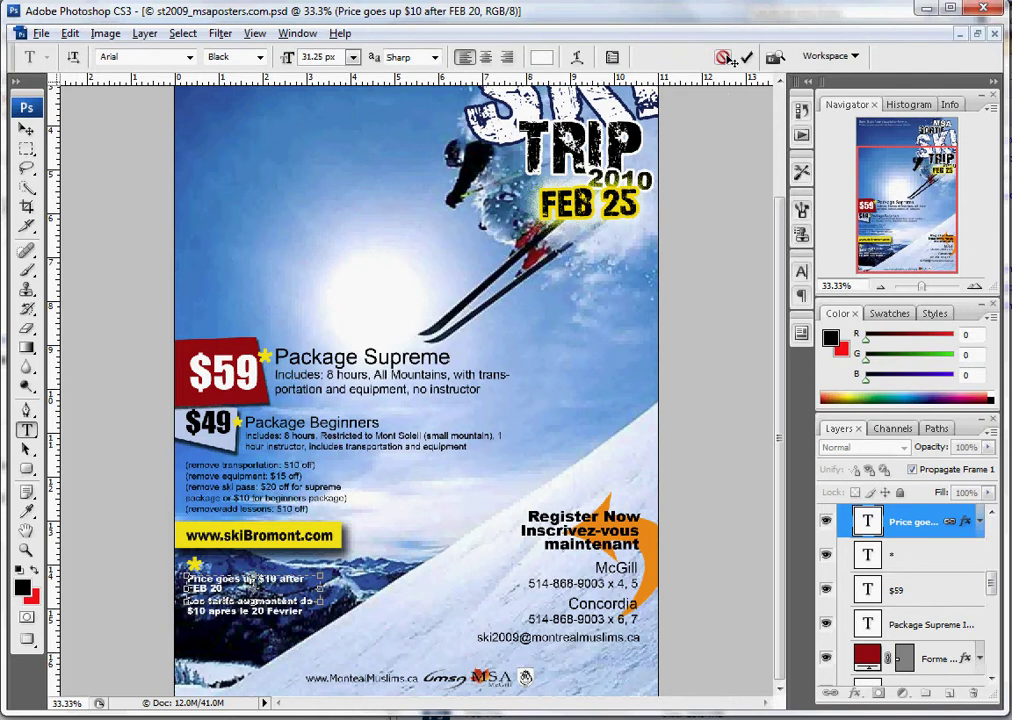
Examine the available format presets in Save for Web & Devices and close it without exporting the poster
left_click(40, 33)
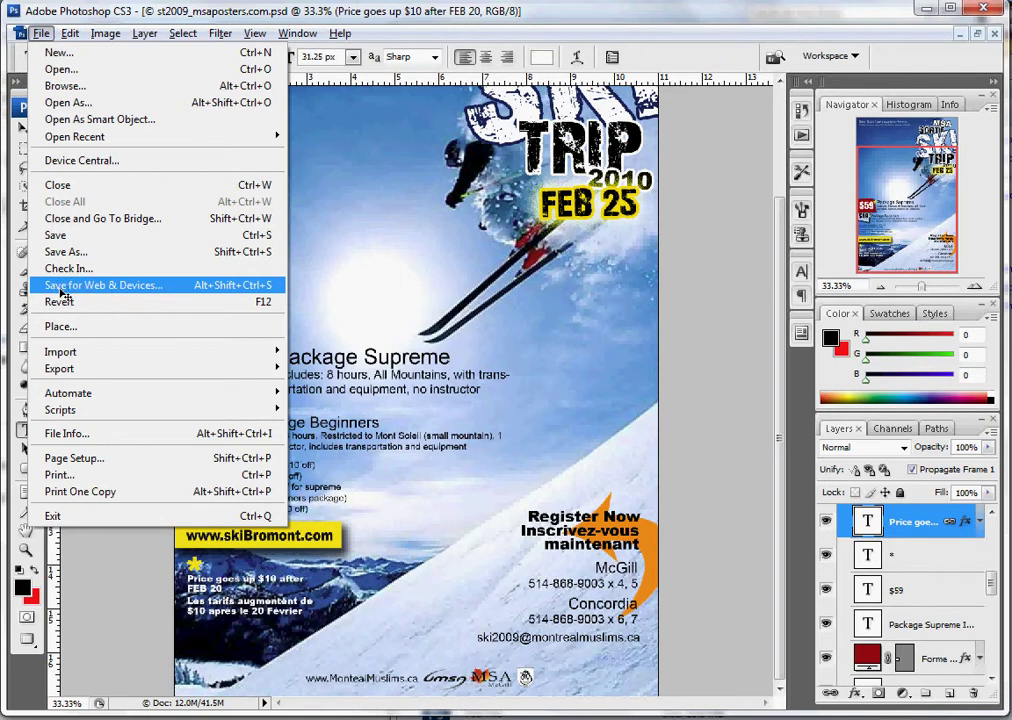
left_click(131, 290)
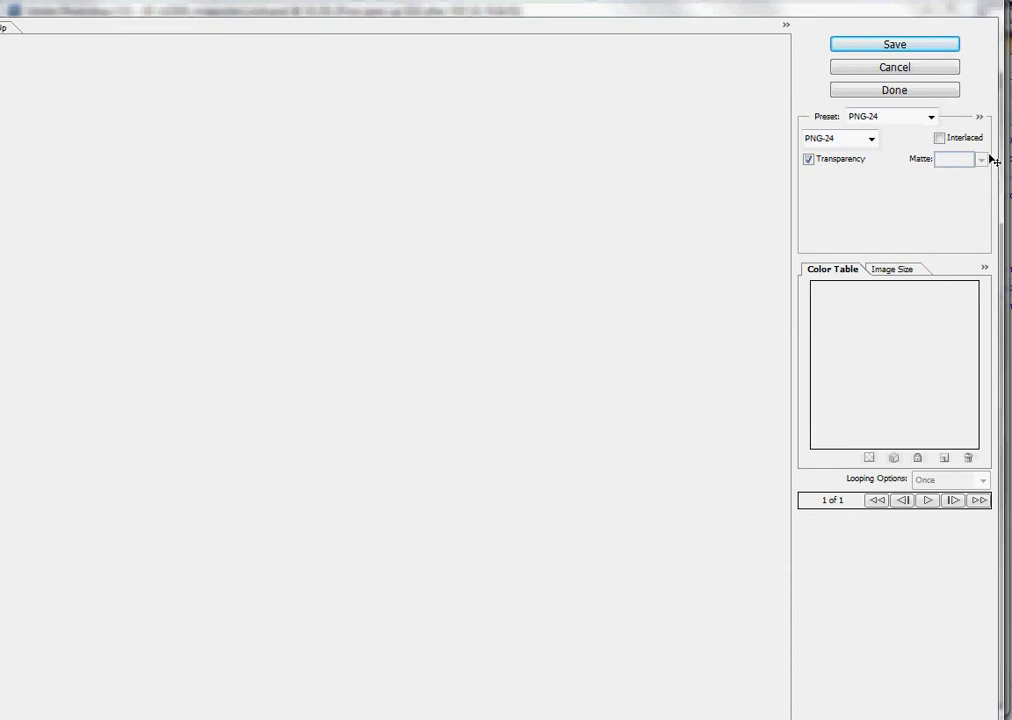
left_click(931, 117)
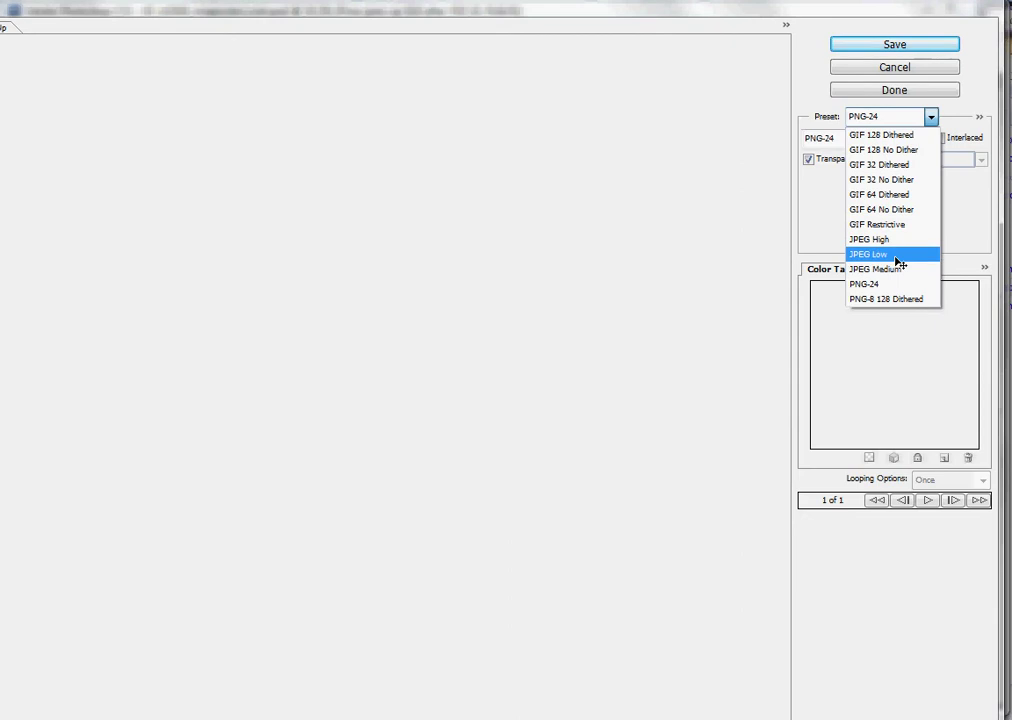
left_click(991, 94)
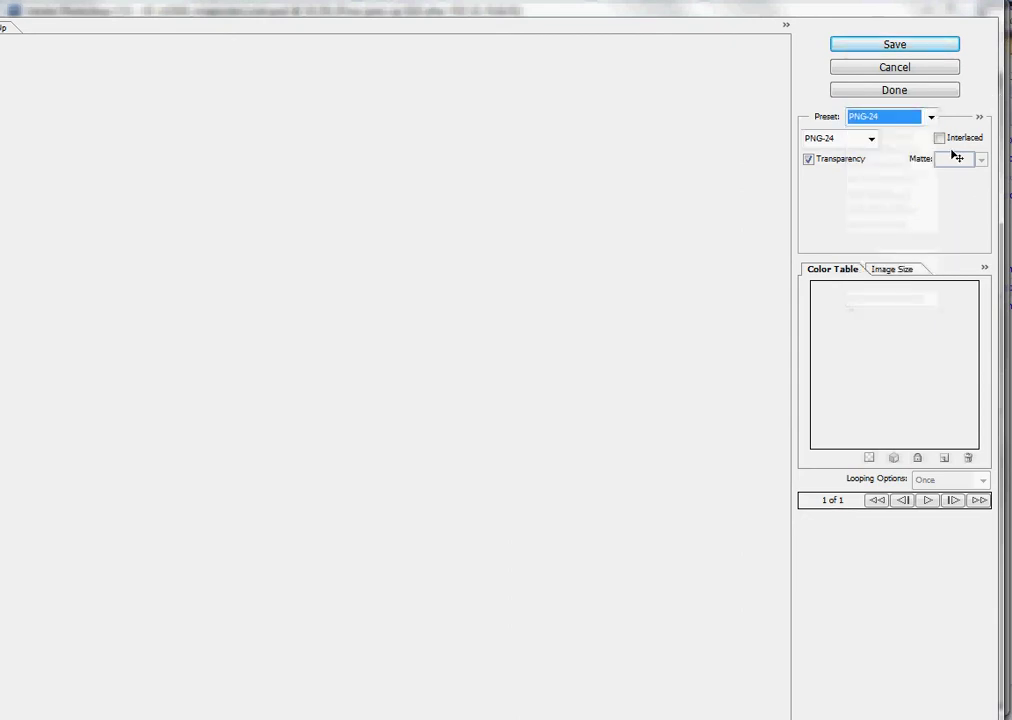
left_click(924, 68)
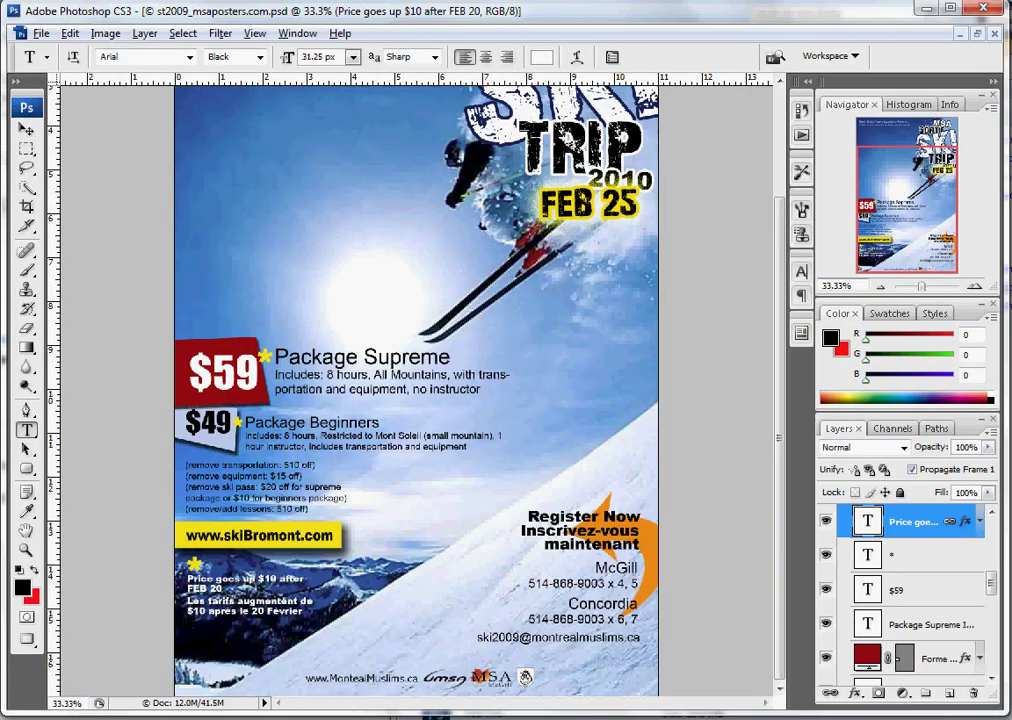